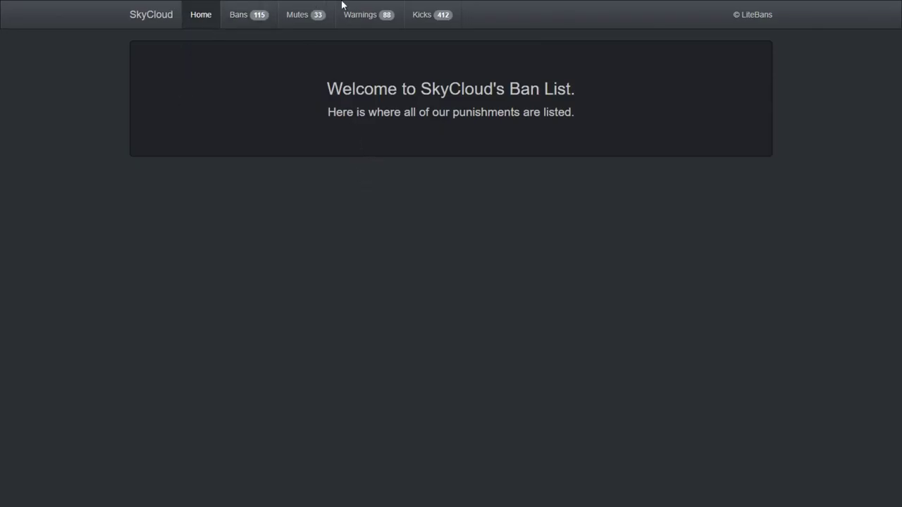
Highlight the welcome title, the words 'Ban List' and the punishments line on the home page.
left_click_drag(316, 87, 554, 88)
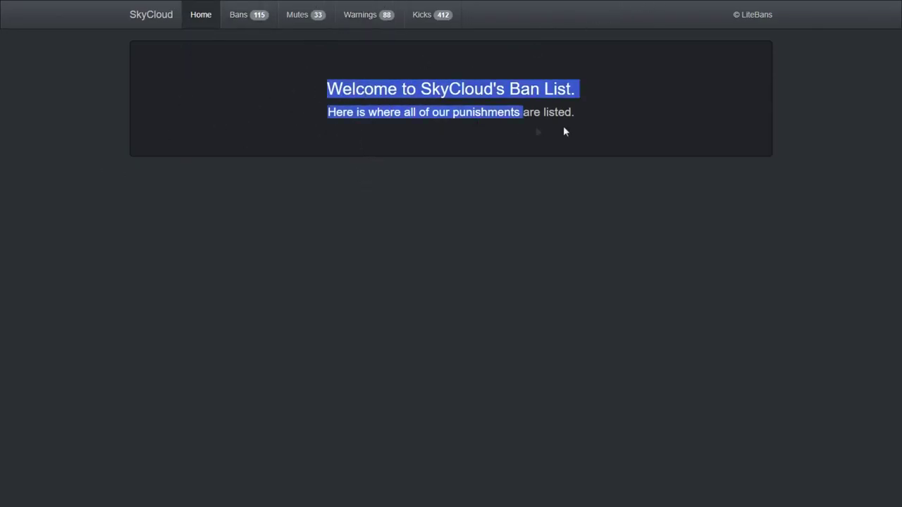
left_click(276, 113)
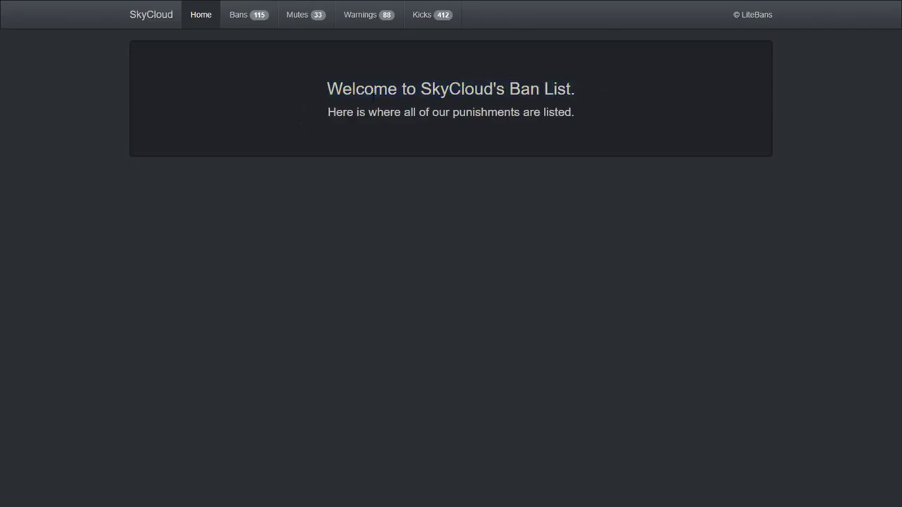
left_click_drag(510, 88, 620, 83)
left_click(620, 83)
triple_click(357, 112)
left_click(371, 188)
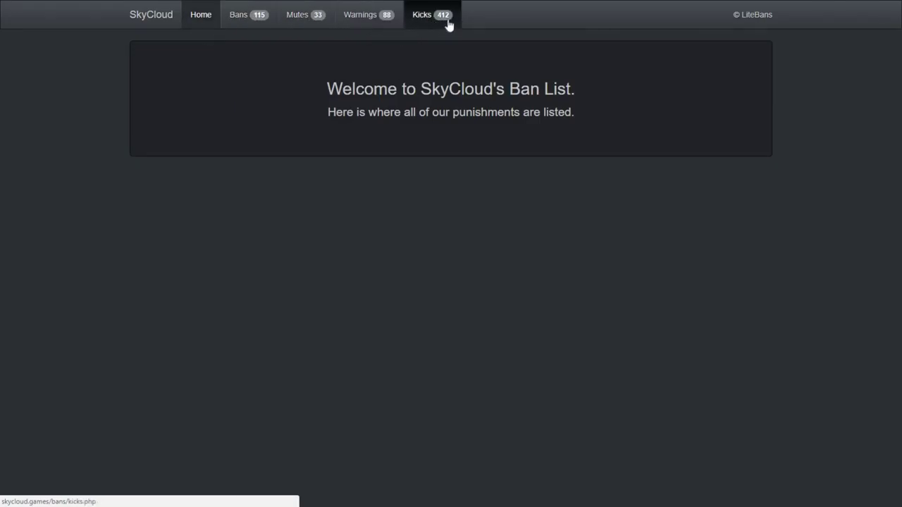
Open the Bans list, check its empty page 2, and return to page 1.
left_click(265, 19)
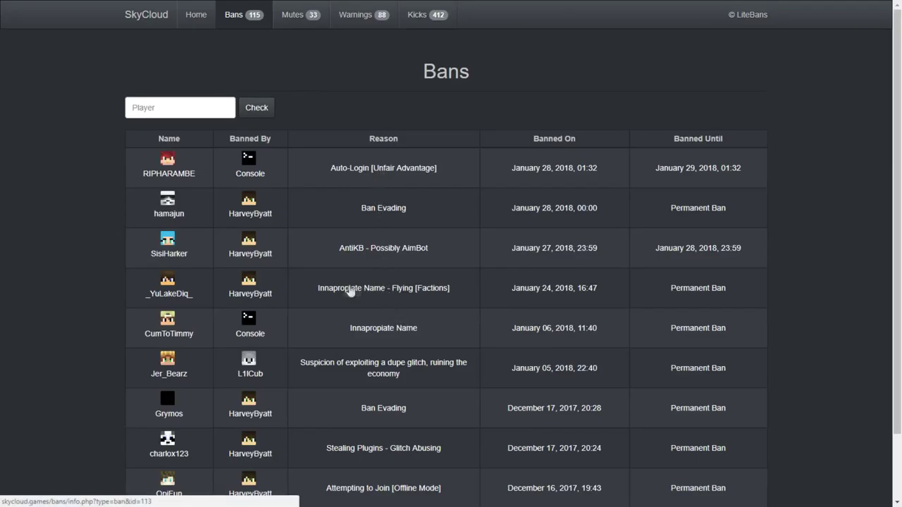
scroll(356, 291, "down", 1)
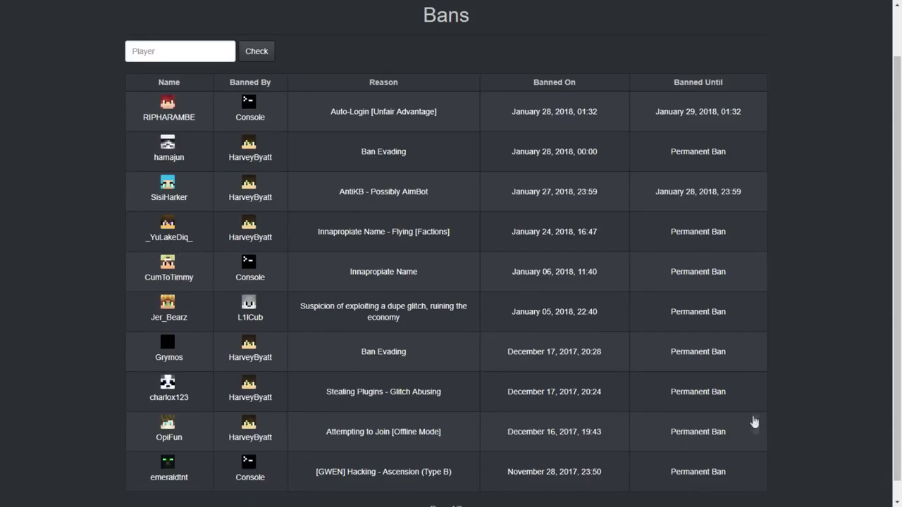
scroll(423, 265, "down", 1)
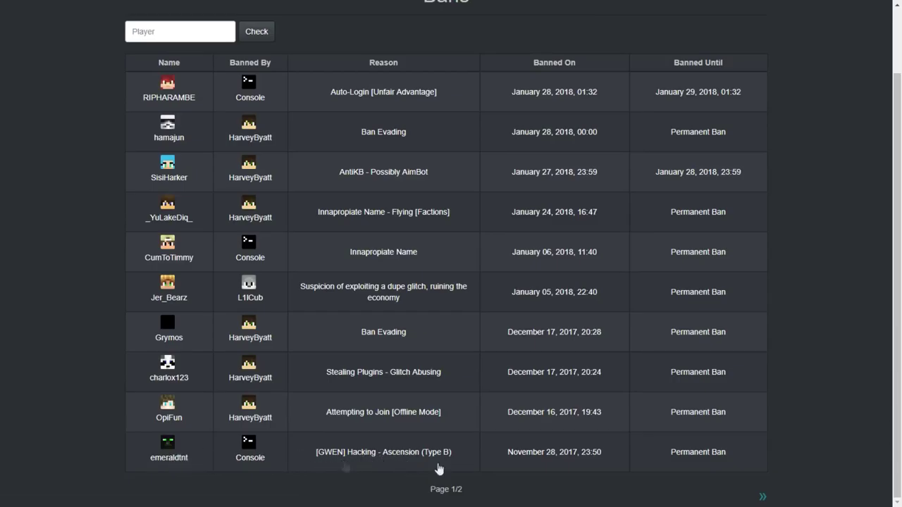
left_click(763, 497)
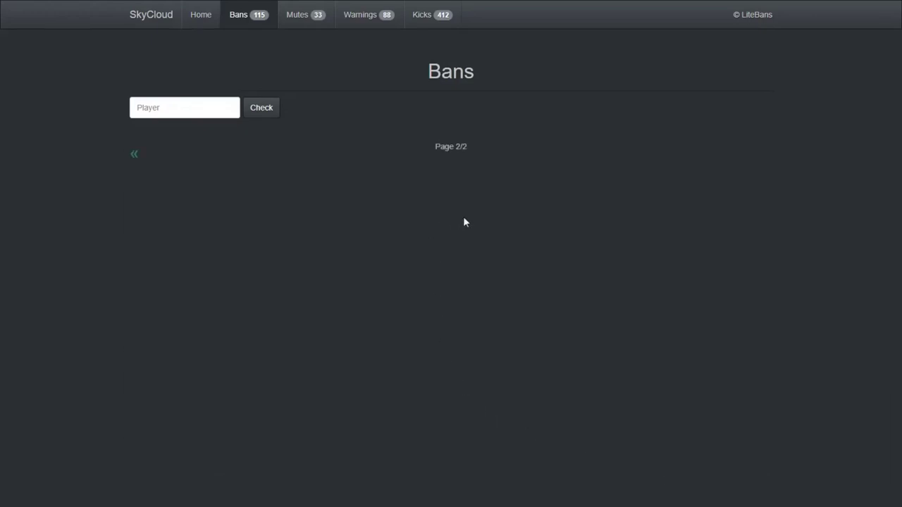
left_click(133, 151)
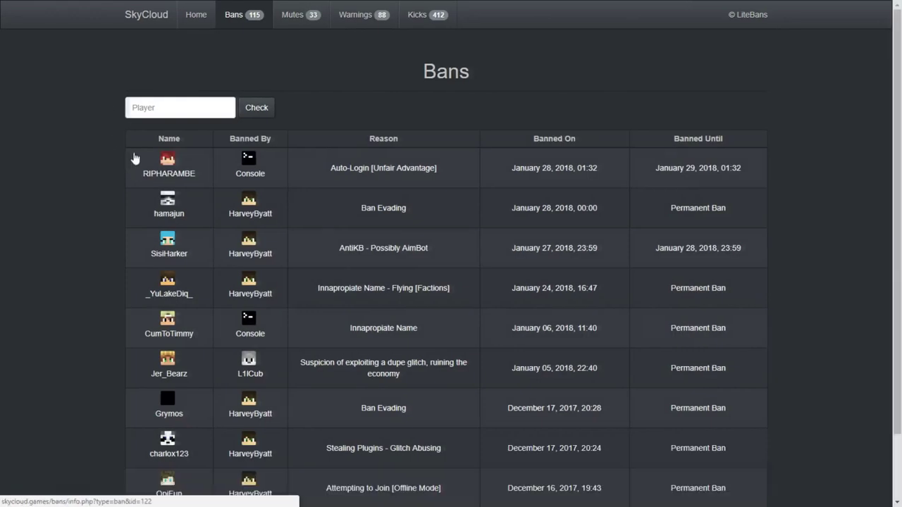
scroll(282, 240, "down", 1)
scroll(535, 338, "up", 1)
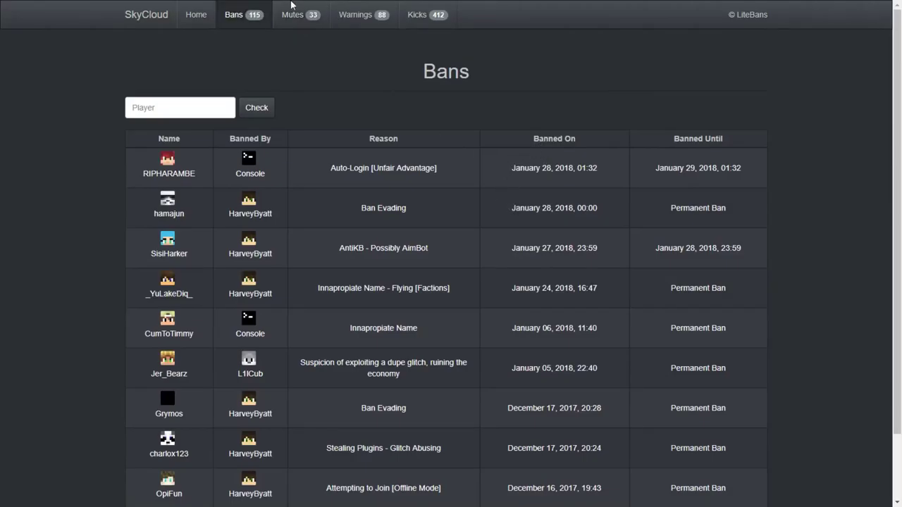
Open the three-entry Mutes list and focus its Player search field.
left_click(292, 13)
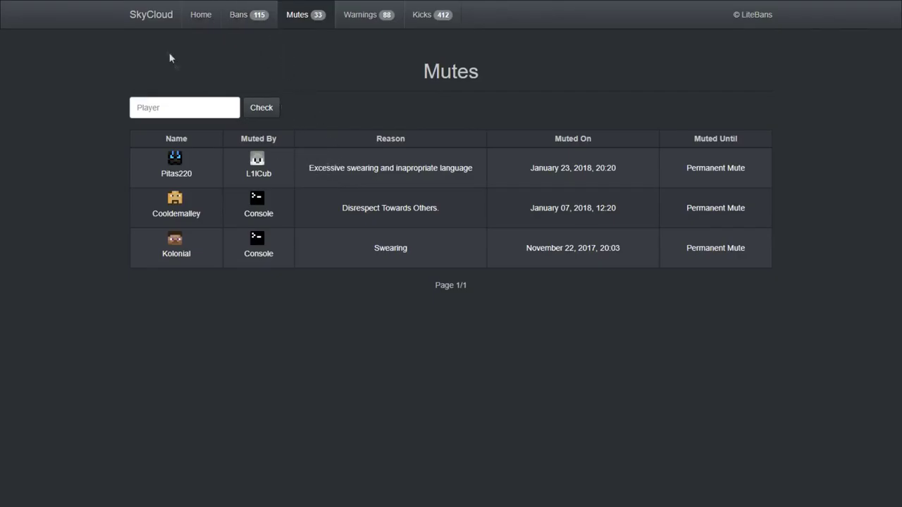
left_click(178, 102)
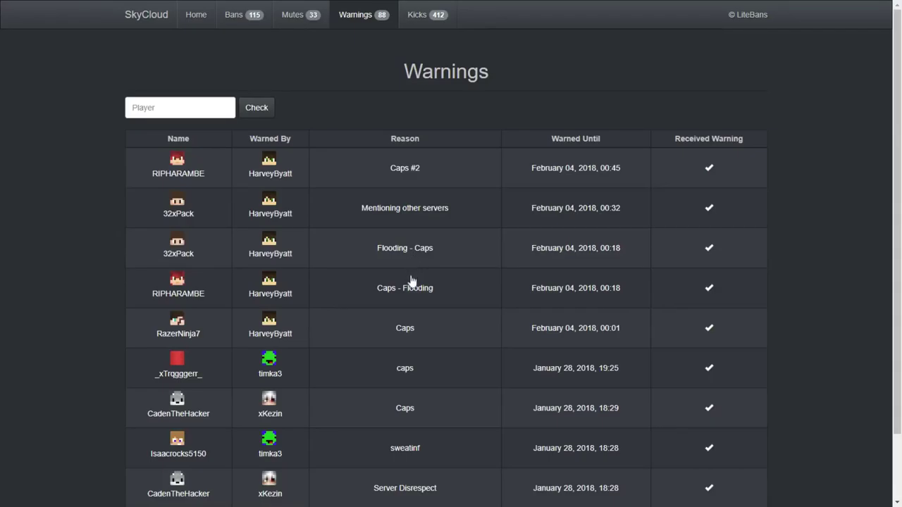
scroll(412, 296, "down", 1)
scroll(408, 299, "down", 1)
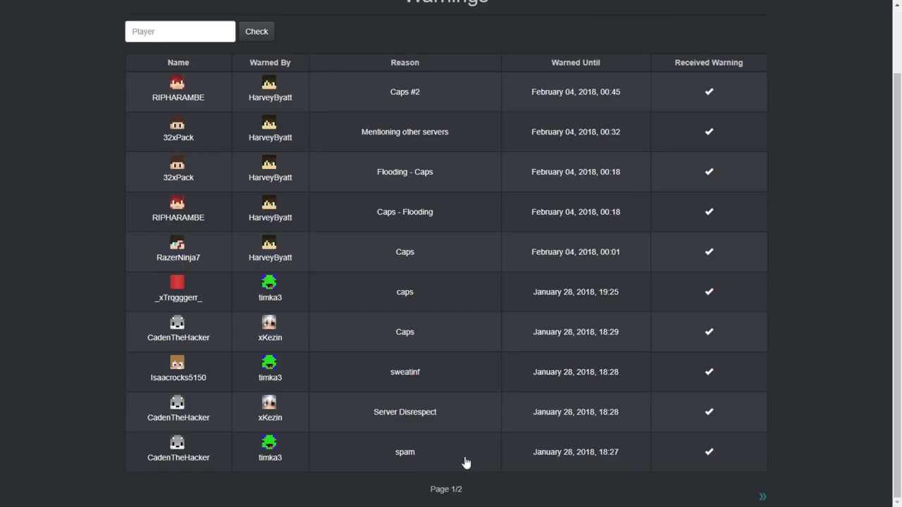
scroll(510, 449, "up", 1)
scroll(505, 446, "down", 1)
scroll(427, 395, "up", 1)
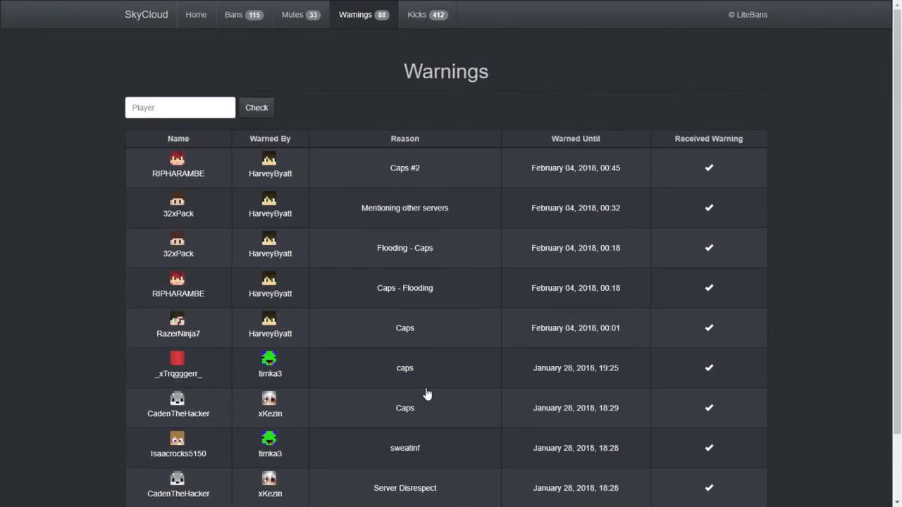
scroll(423, 396, "down", 1)
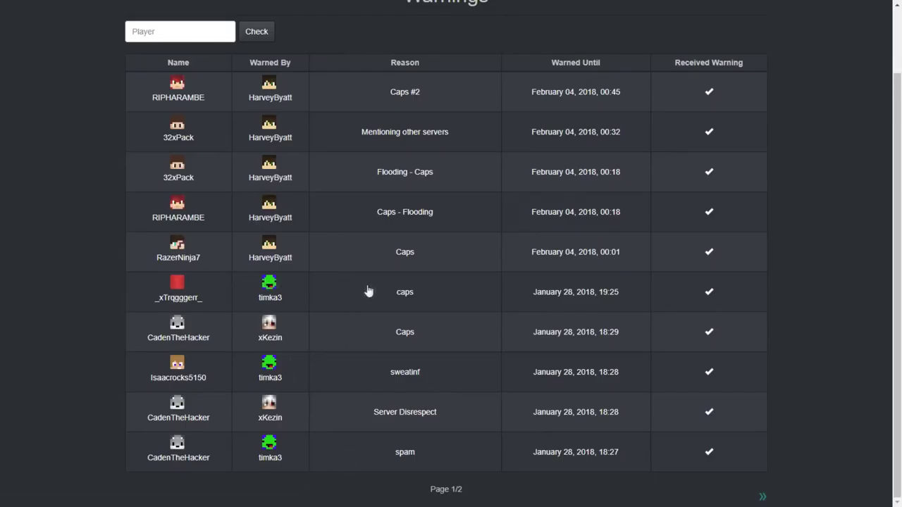
left_click(760, 499)
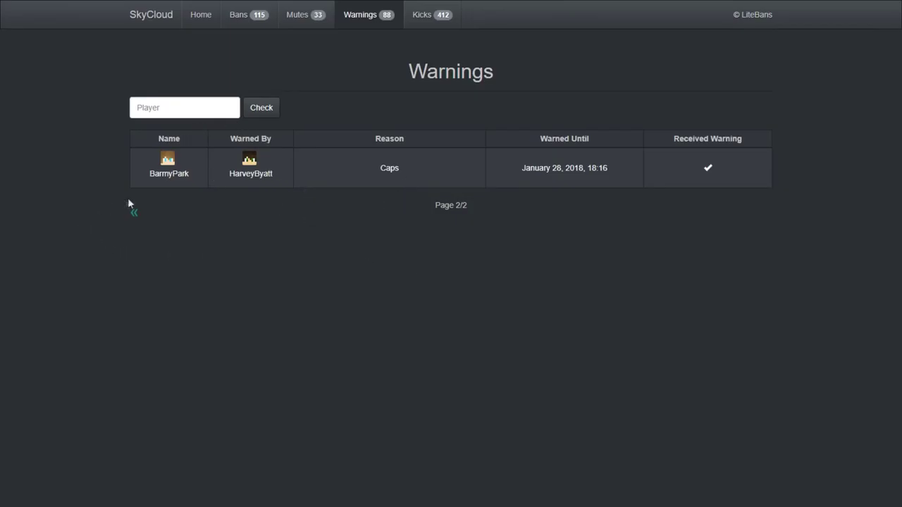
left_click(135, 214)
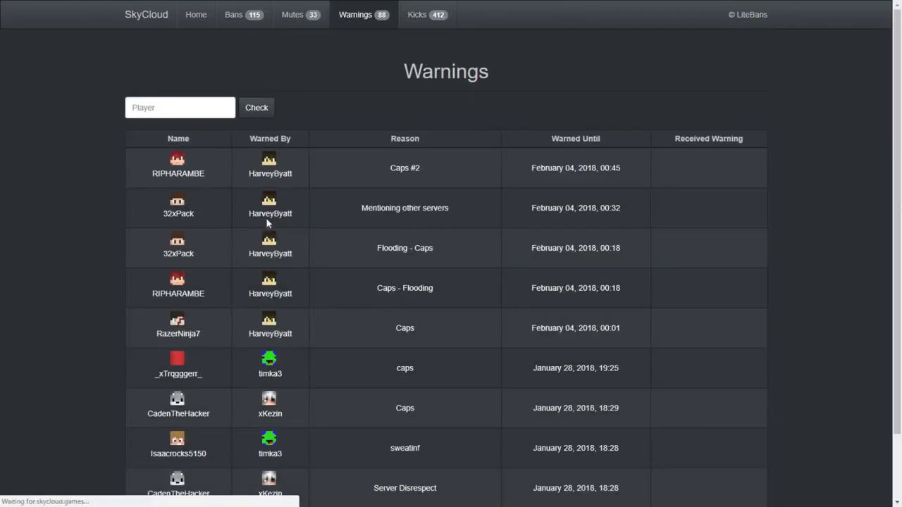
scroll(281, 226, "down", 2)
scroll(303, 237, "up", 1)
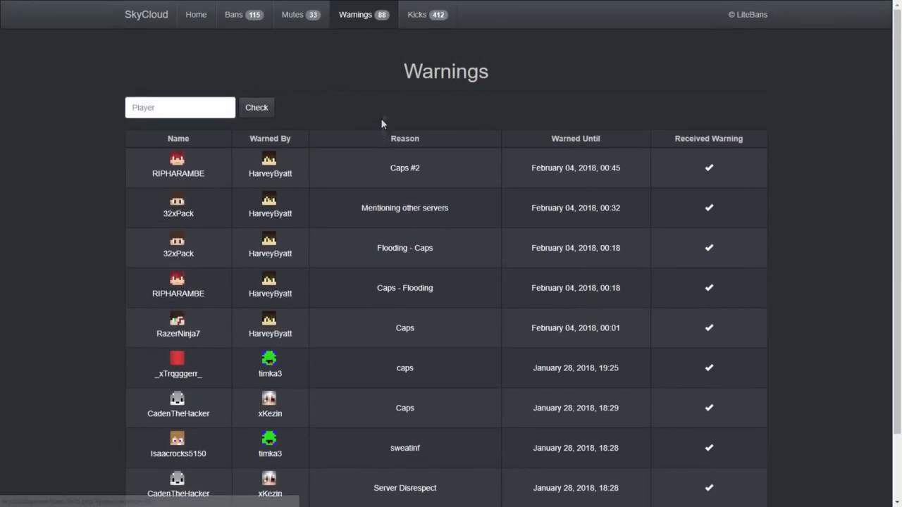
Open the Kicks list and page forward from page 1 to page 5 of 42.
left_click(437, 17)
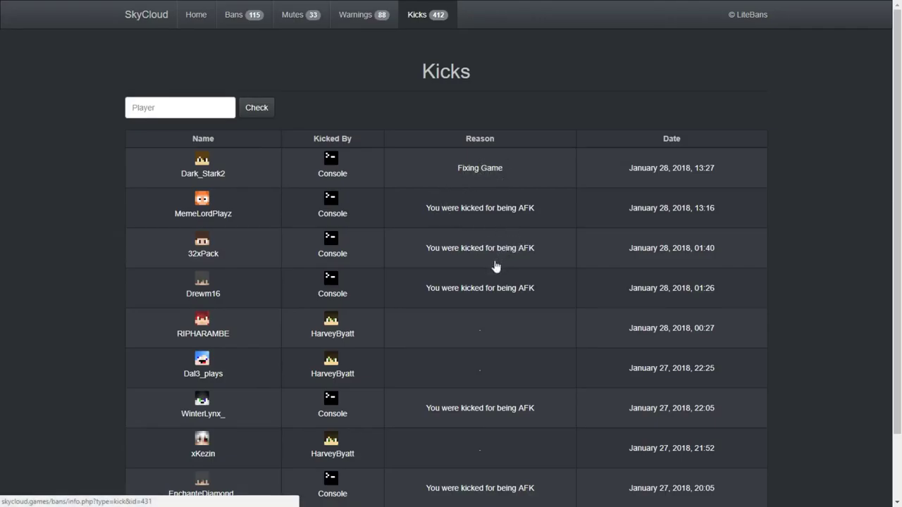
scroll(518, 243, "down", 1)
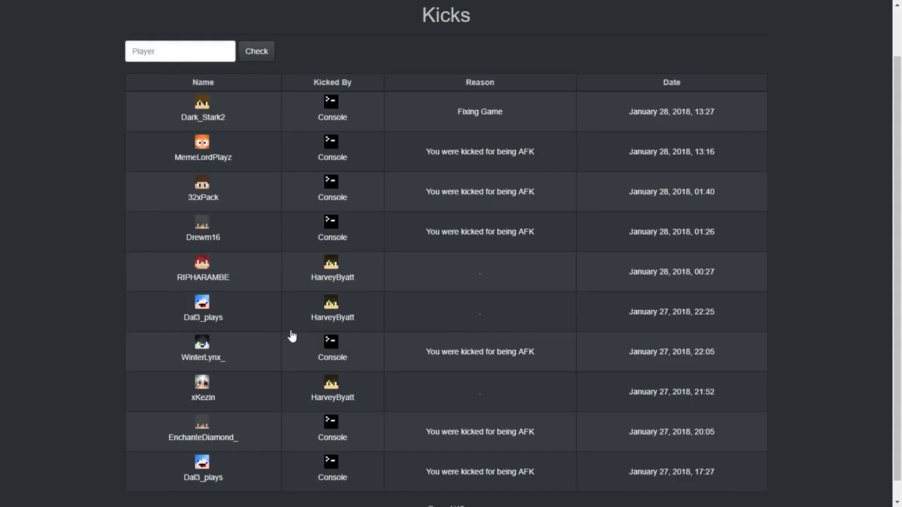
scroll(363, 331, "down", 1)
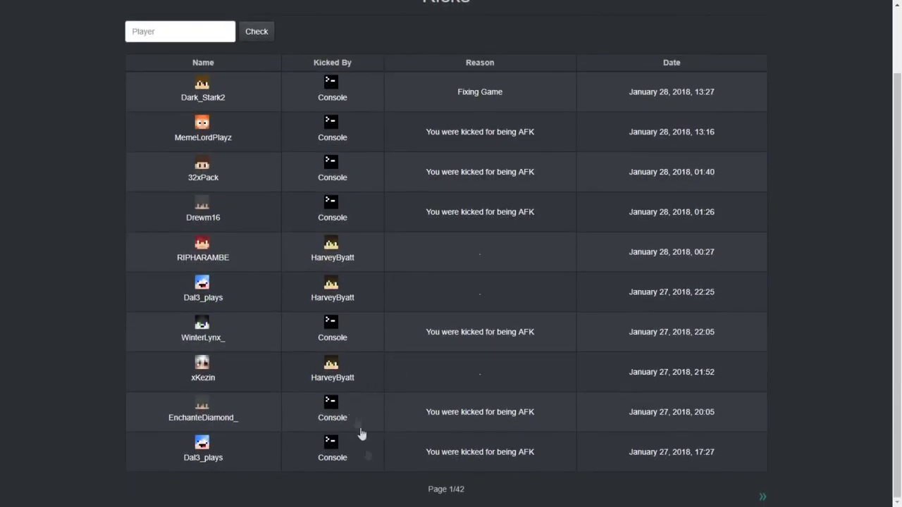
left_click(761, 496)
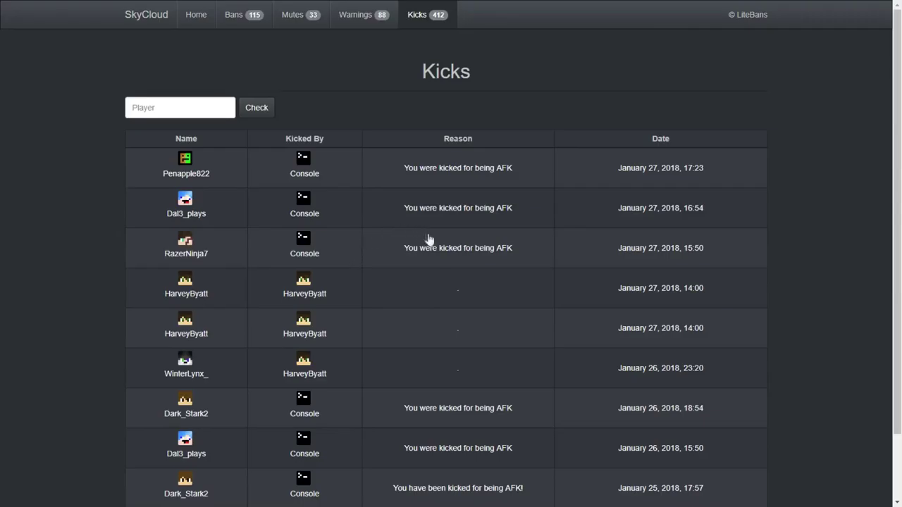
scroll(437, 250, "down", 1)
scroll(479, 320, "down", 1)
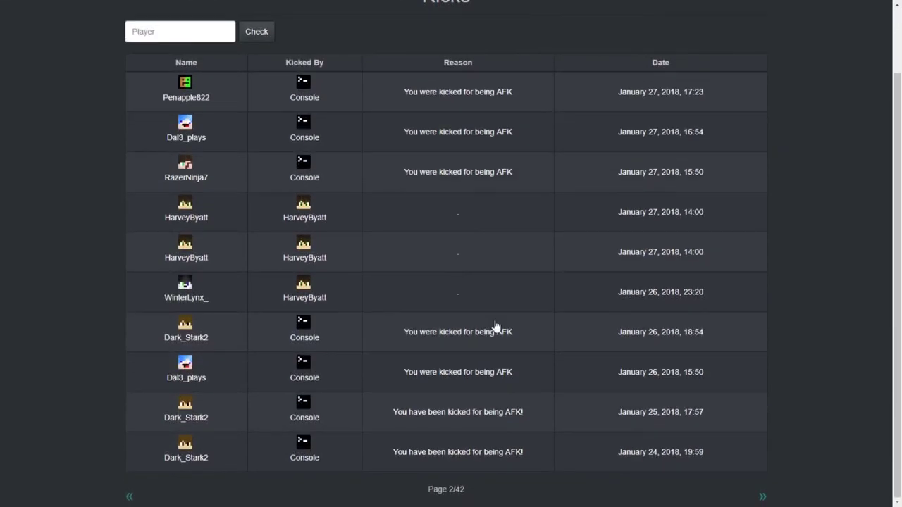
left_click(761, 497)
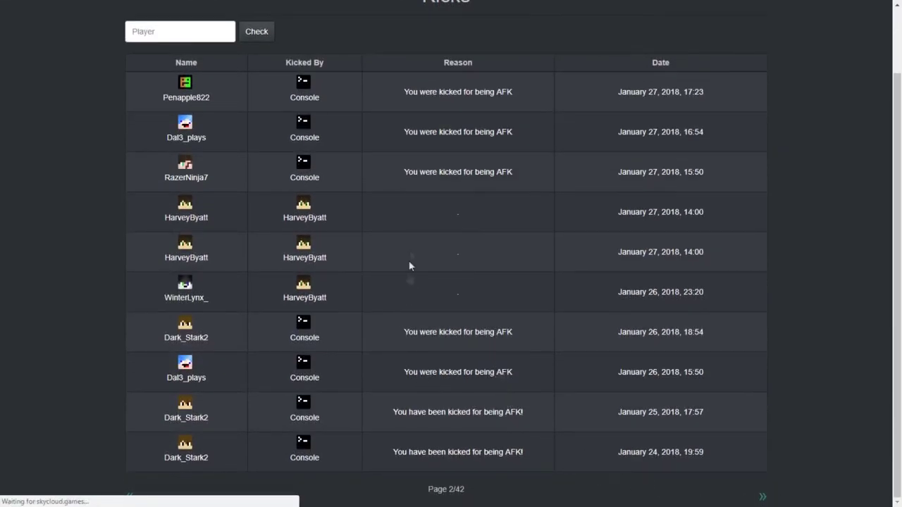
scroll(479, 204, "down", 1)
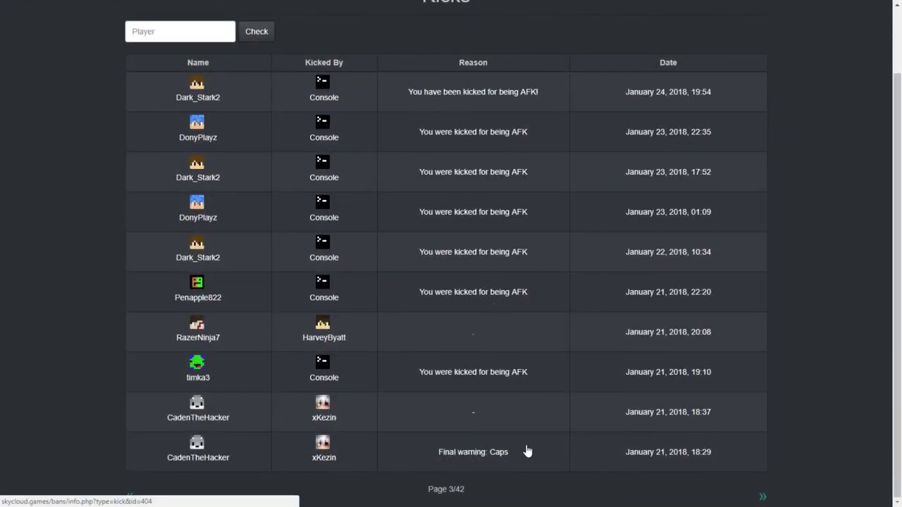
left_click(762, 498)
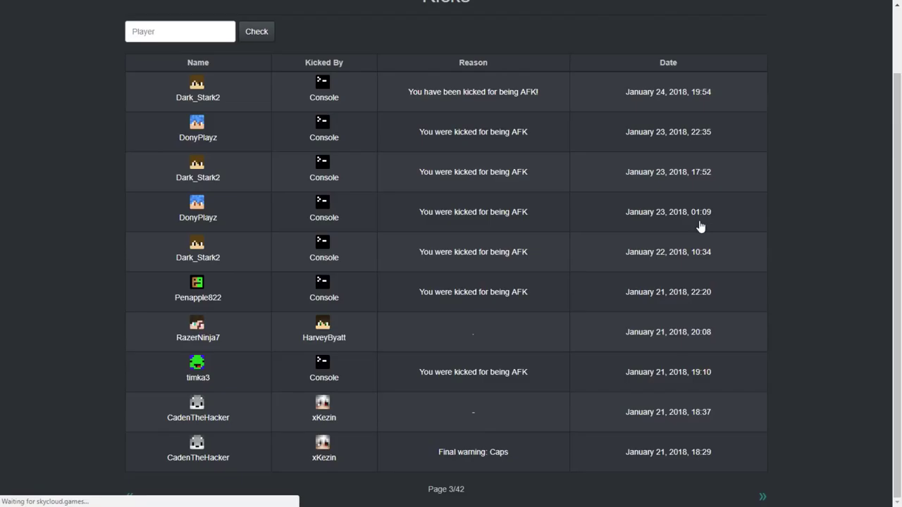
scroll(486, 240, "down", 1)
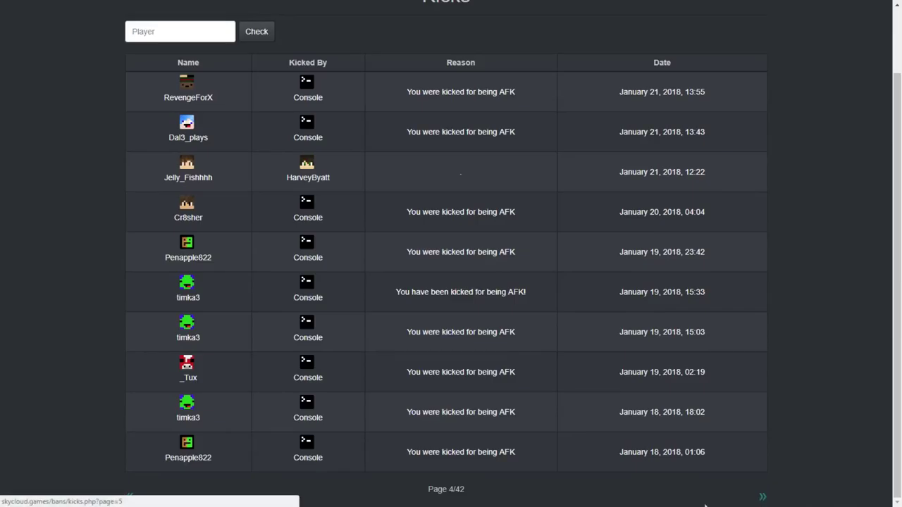
left_click(762, 497)
scroll(394, 328, "down", 2)
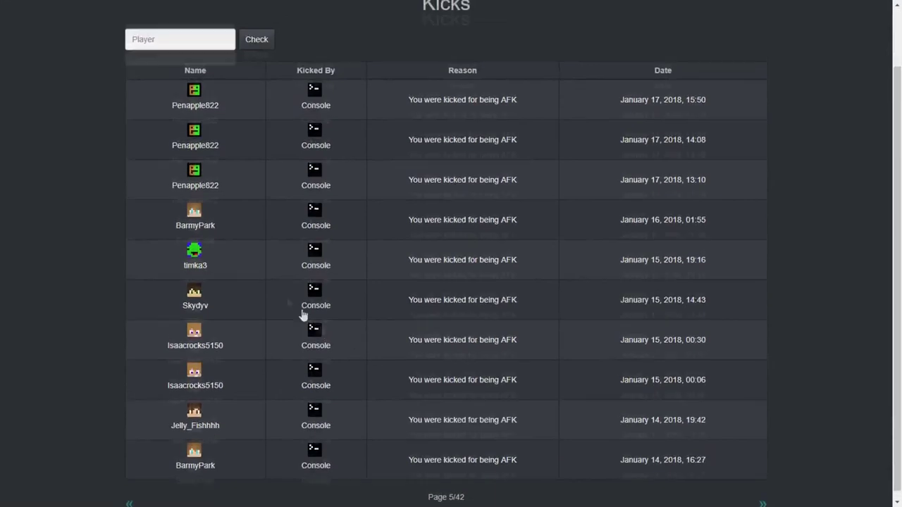
scroll(306, 288, "up", 2)
type("dark")
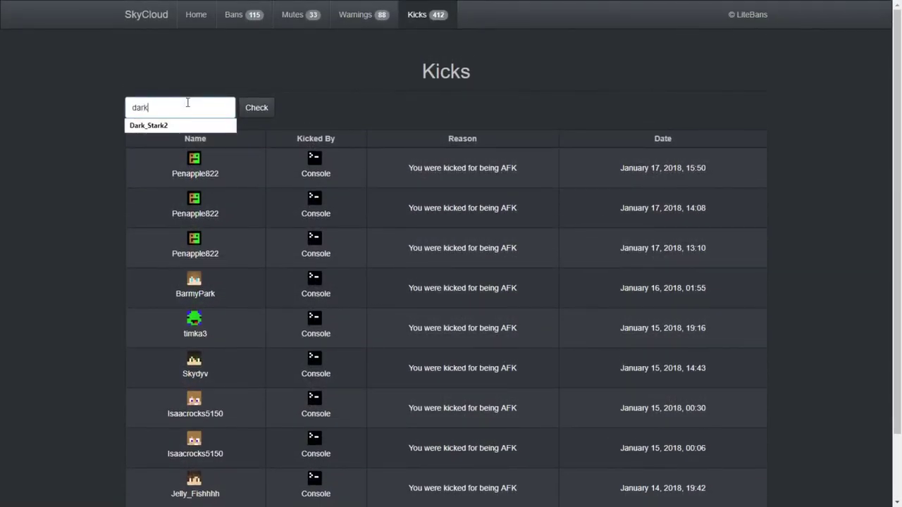
key("Down")
key("Return")
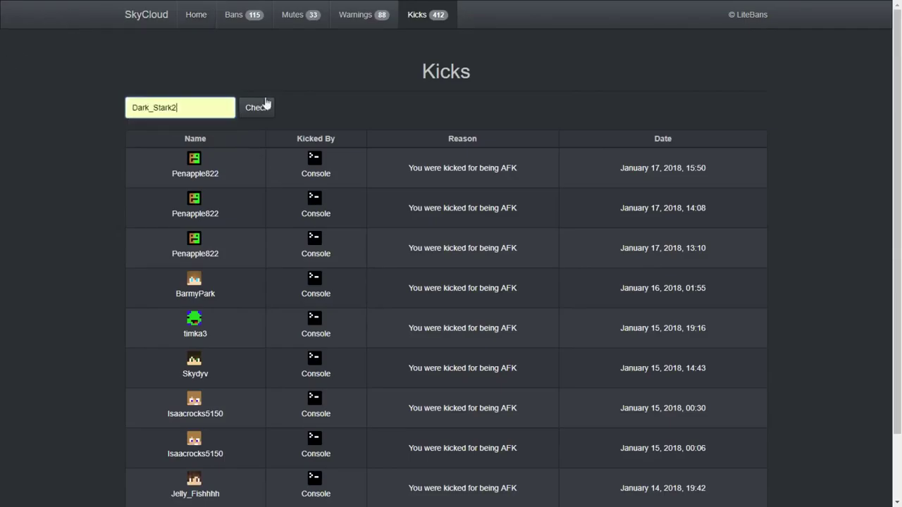
double_click(274, 101)
left_click(272, 104)
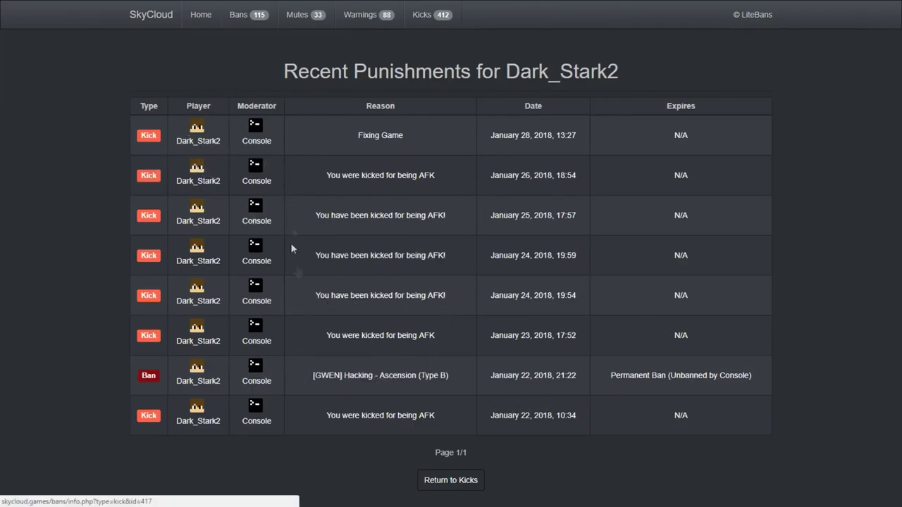
left_click(246, 14)
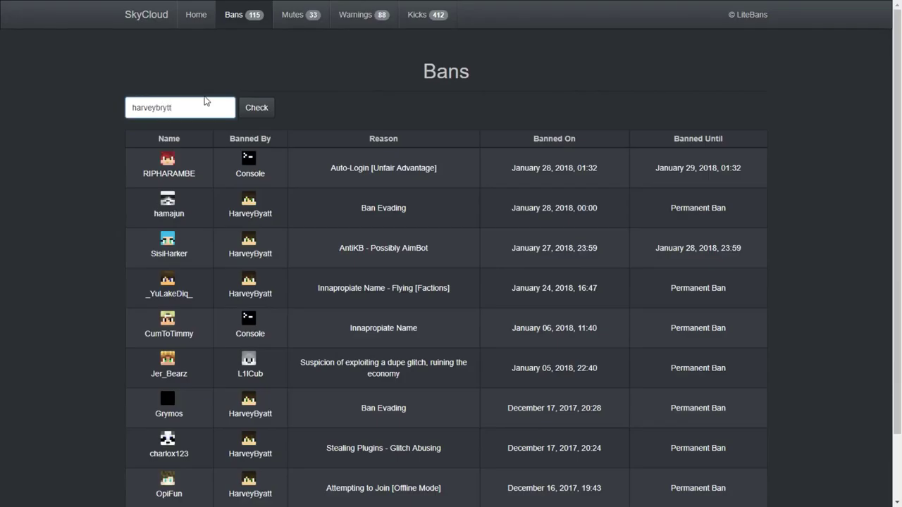
key("Return")
left_click(262, 114)
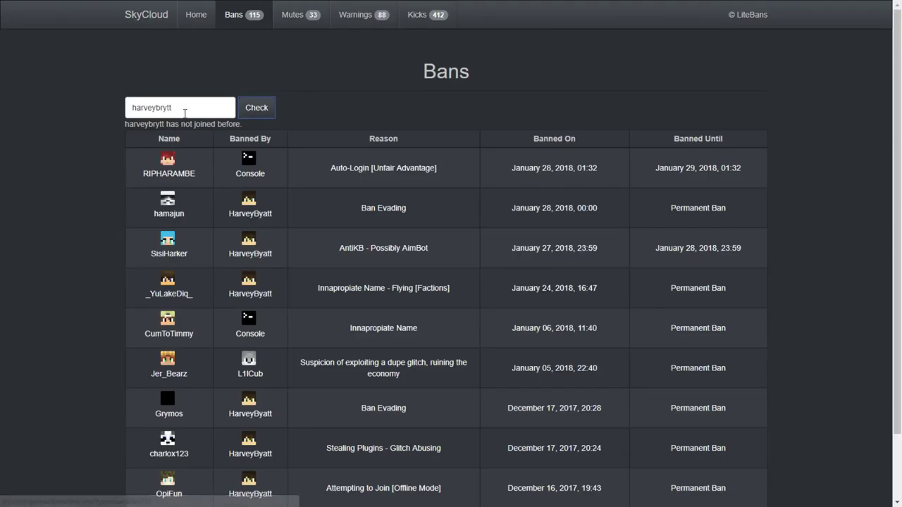
left_click(175, 105)
type("a")
key("Return")
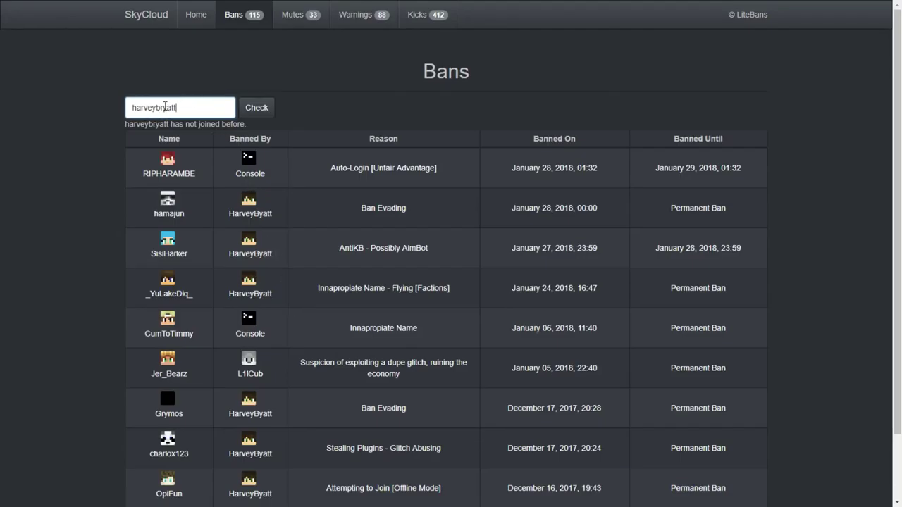
key("Left")
key("Left")
key("BackSpace")
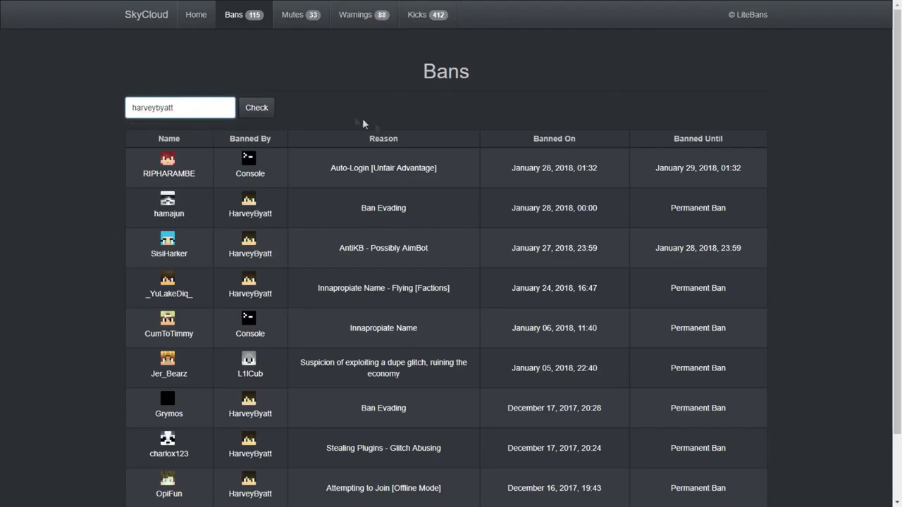
left_click(257, 107)
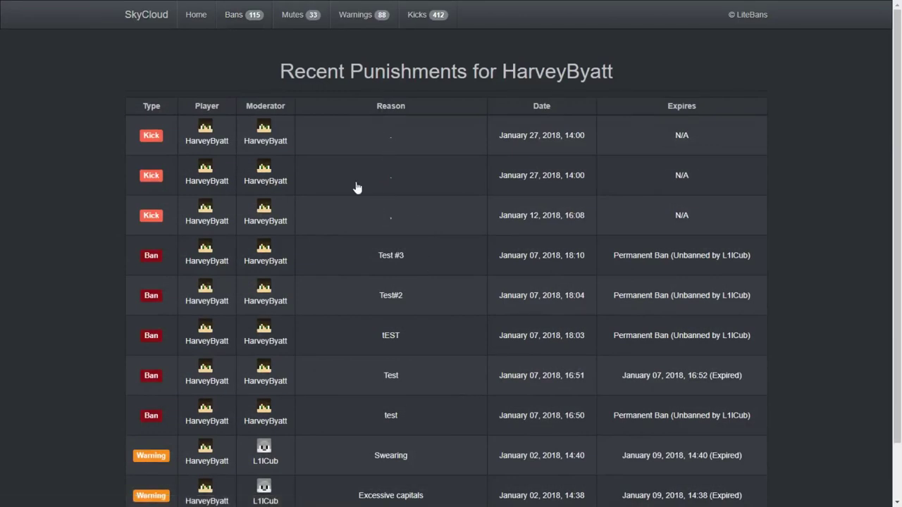
scroll(364, 294, "down", 2)
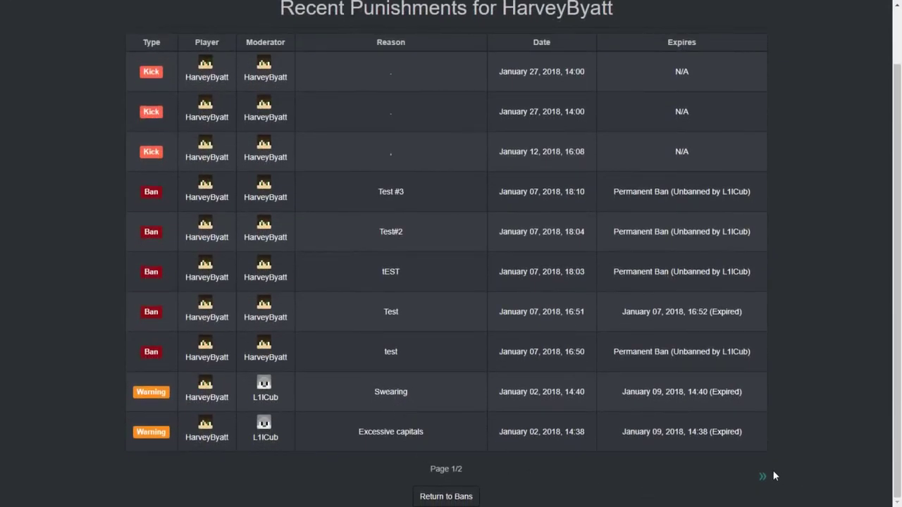
left_click(763, 478)
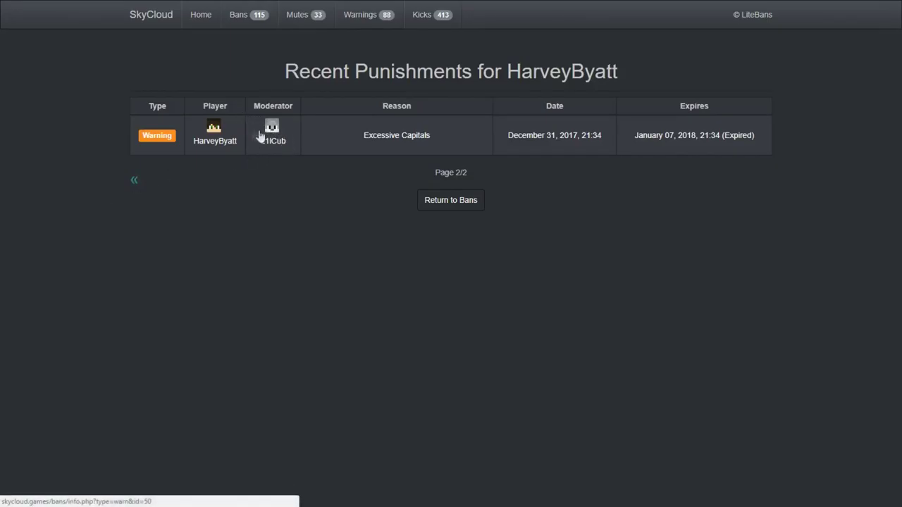
left_click(134, 180)
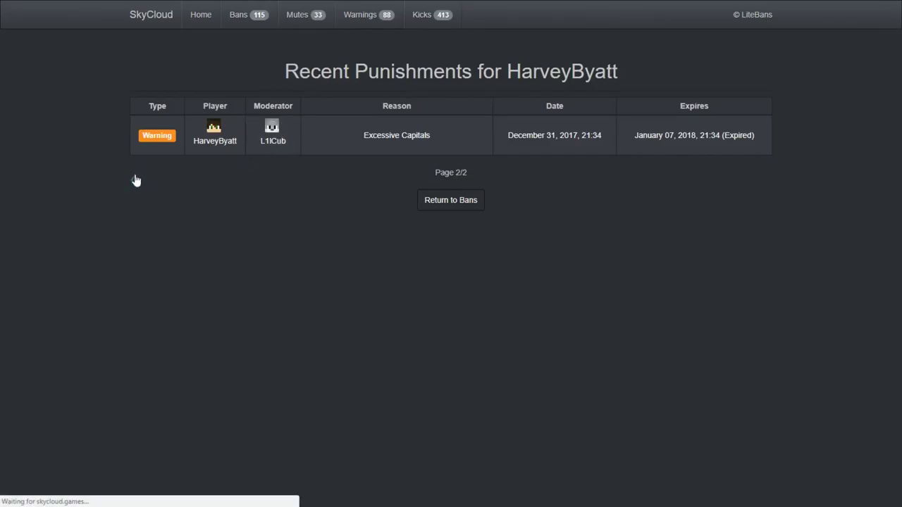
scroll(386, 451, "down", 2)
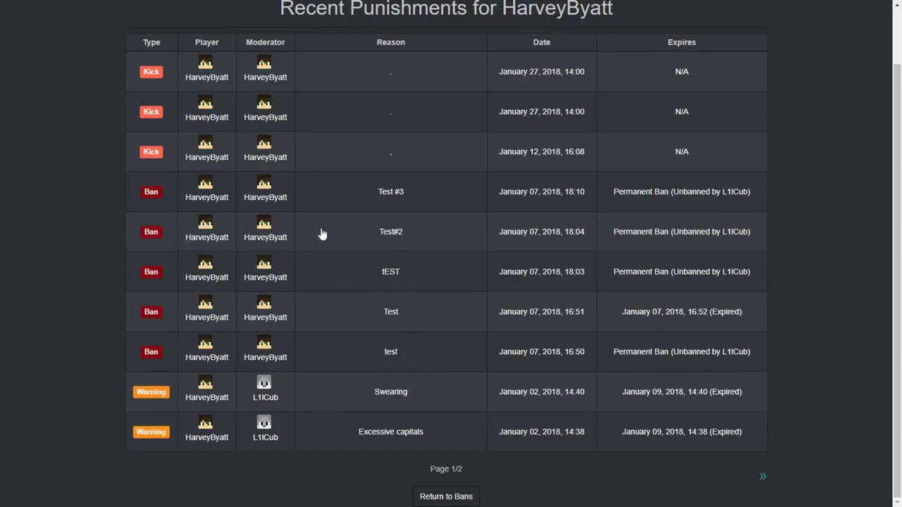
scroll(340, 255, "up", 1)
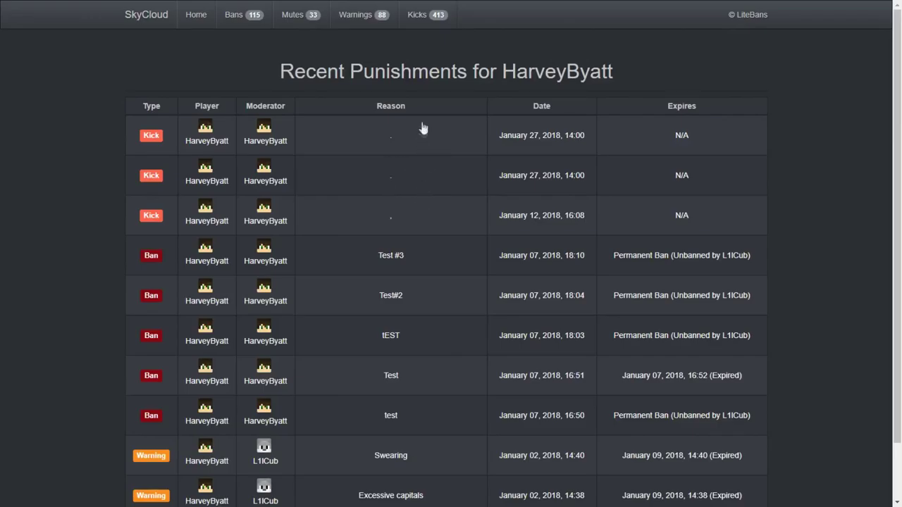
left_click(238, 16)
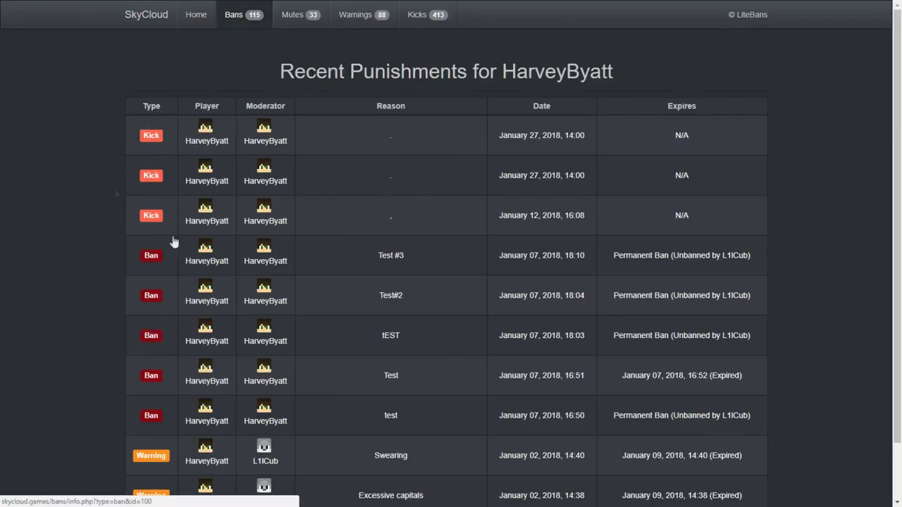
left_click(212, 103)
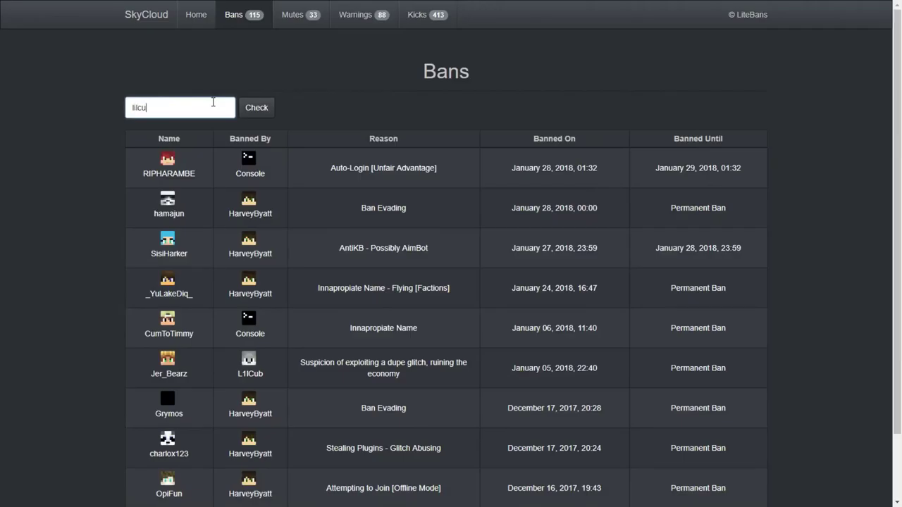
key("Return")
type("i")
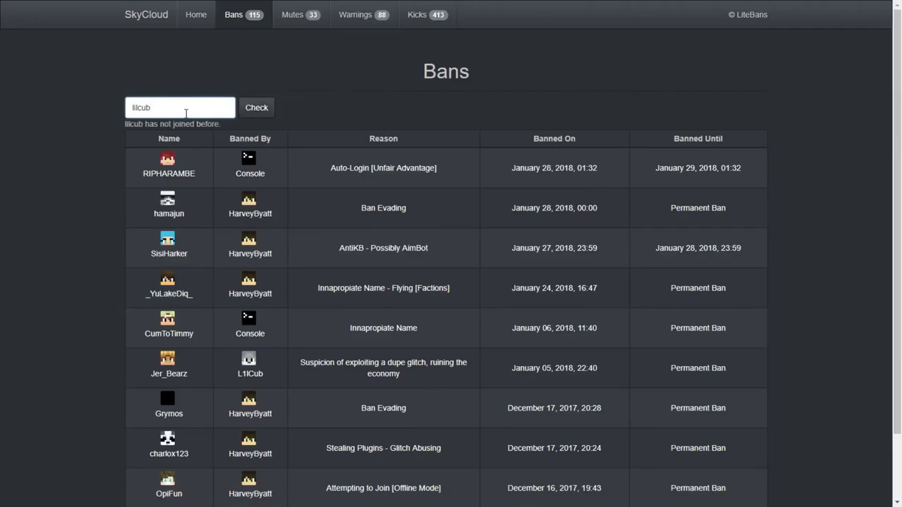
left_click(186, 112)
type("_")
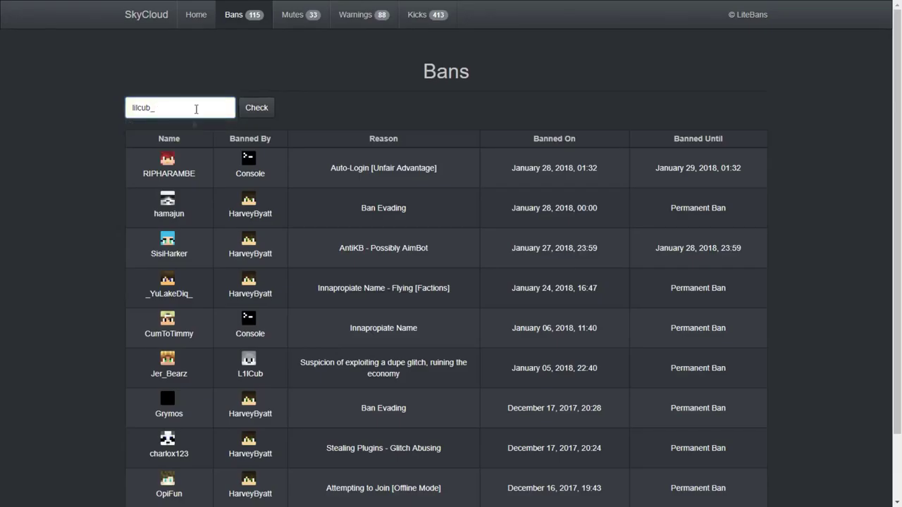
key("Return")
left_click(246, 108)
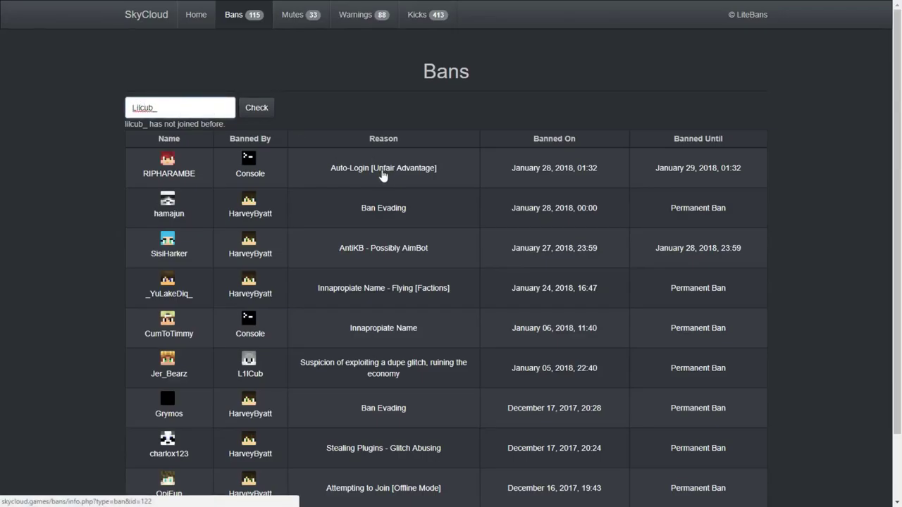
key("BackSpace")
type("C")
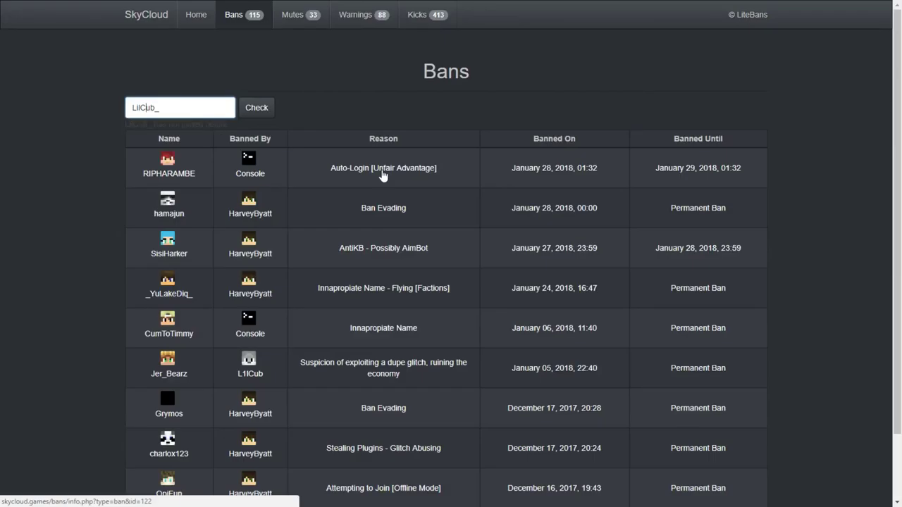
scroll(303, 380, "down", 1)
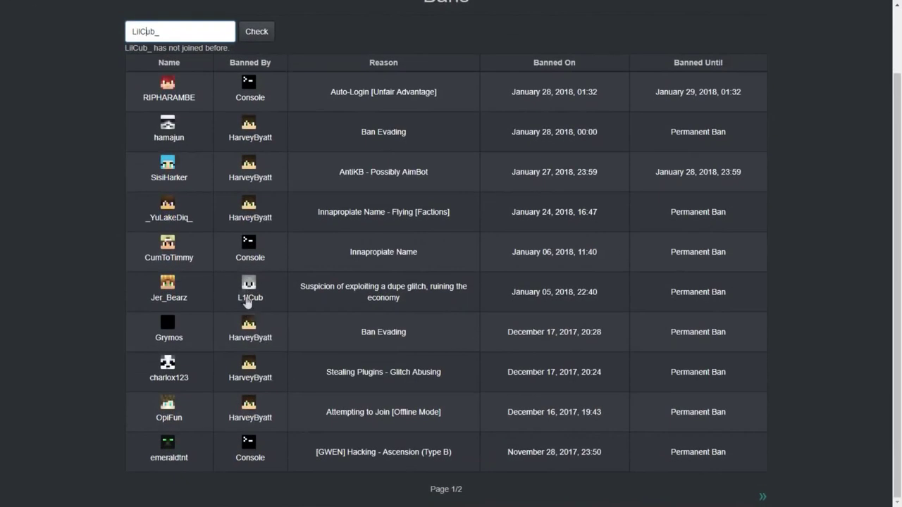
scroll(241, 275, "up", 1)
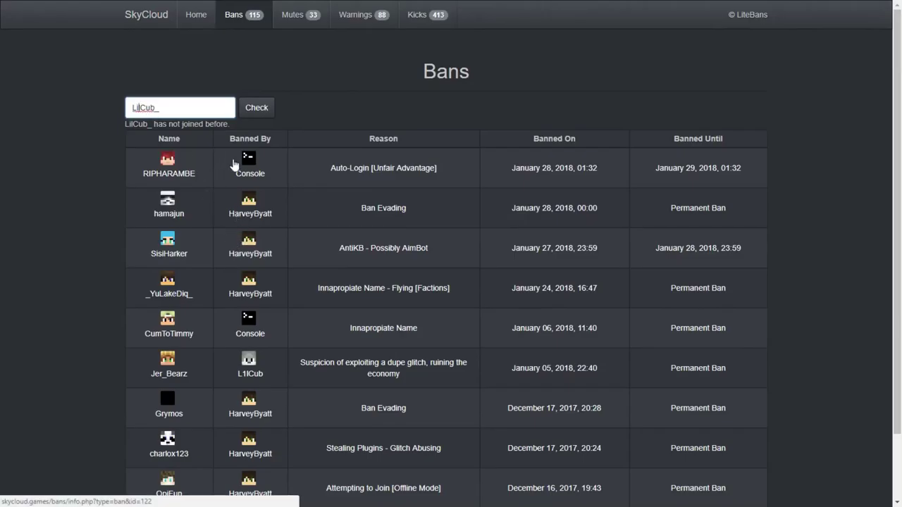
type("1")
type("l")
key("Return")
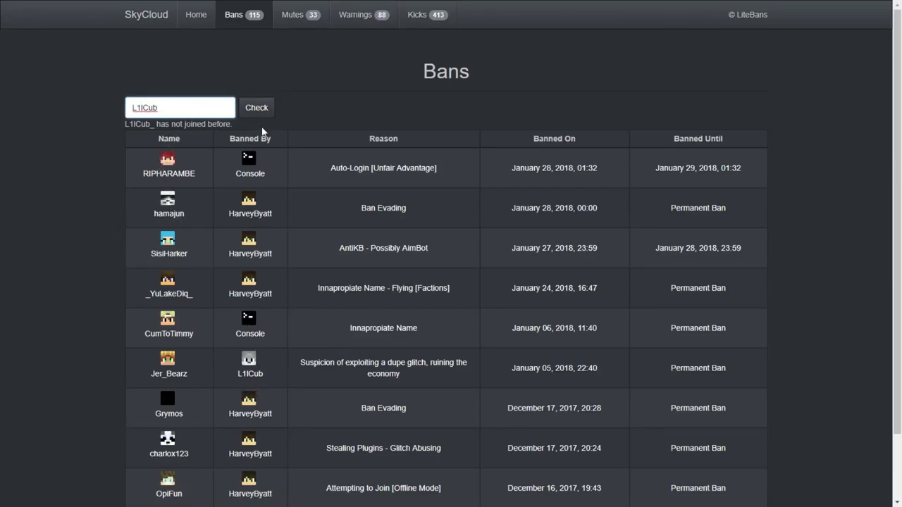
key("Return")
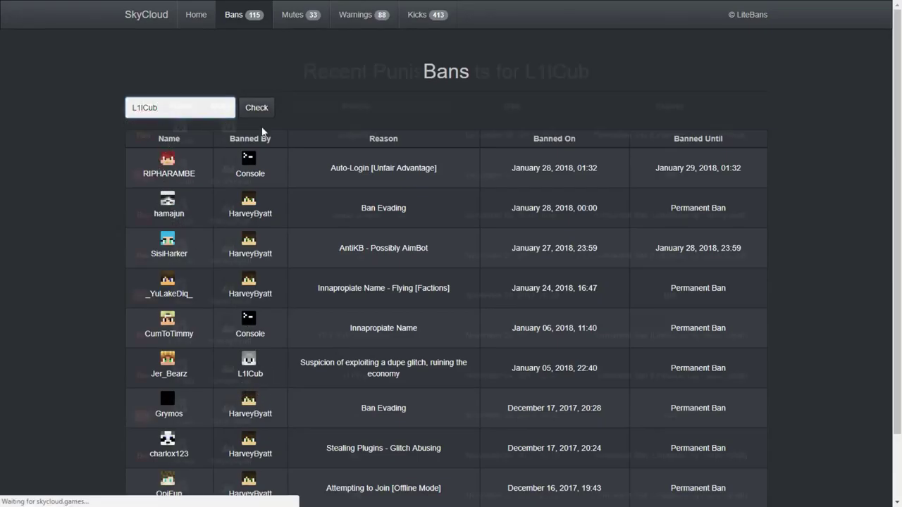
scroll(222, 365, "down", 1)
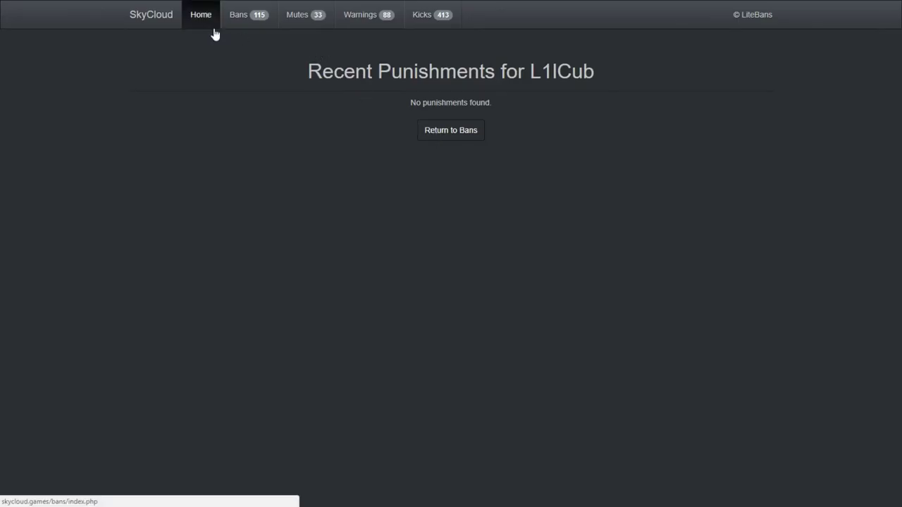
Select dal3_plays from autocomplete, view its history, and page to page 2 and back.
left_click(270, 14)
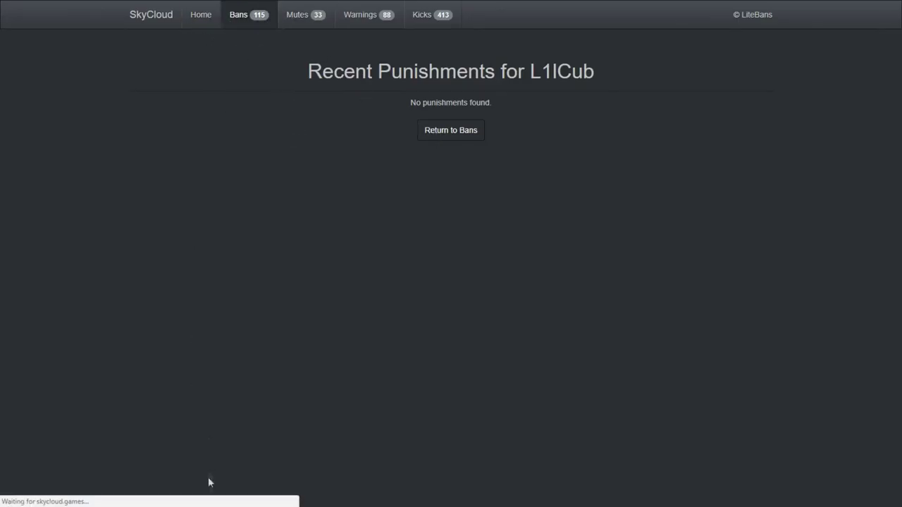
scroll(242, 271, "down", 2)
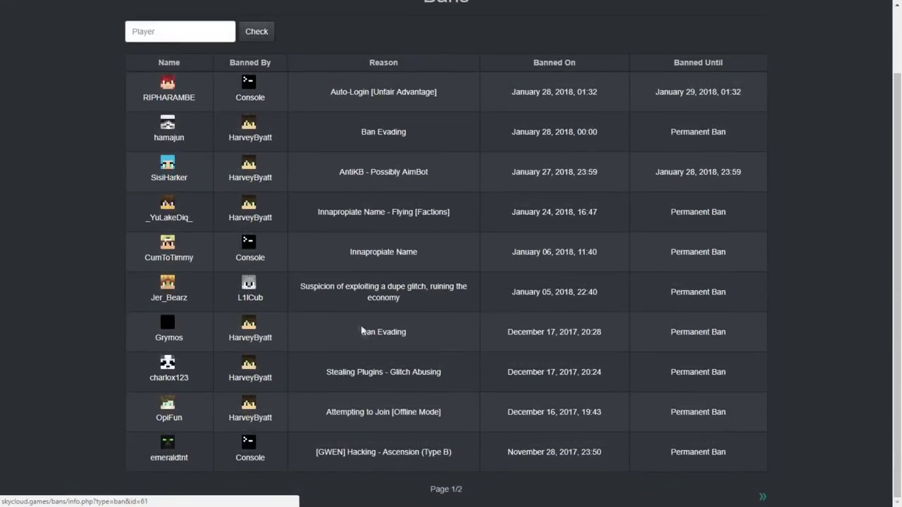
scroll(493, 472, "up", 2)
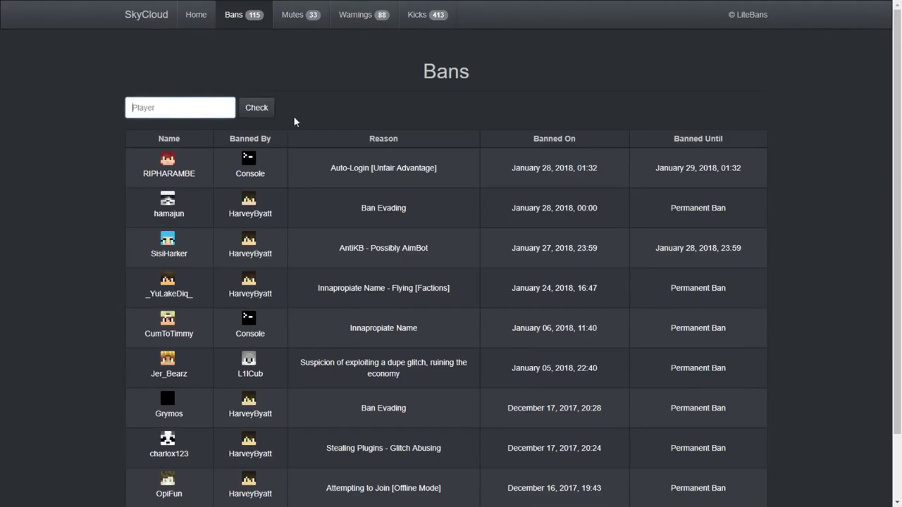
type("dal3")
left_click(130, 125)
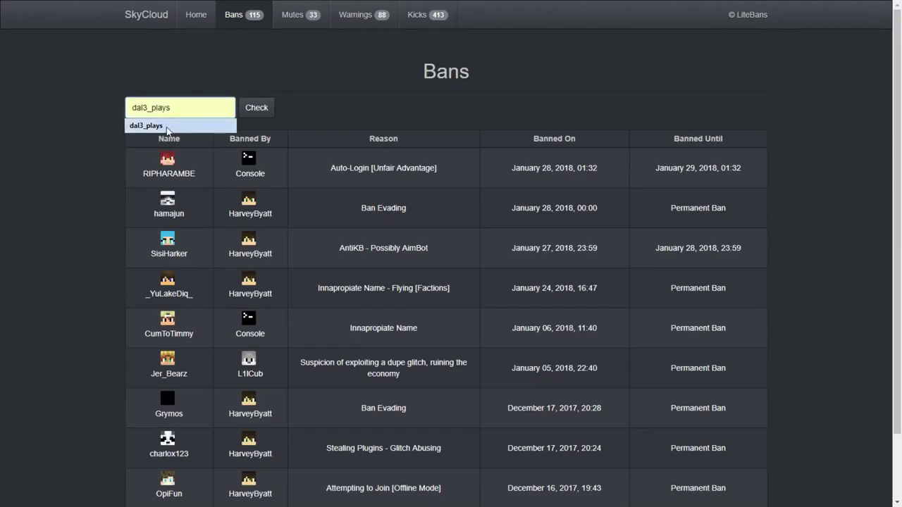
left_click(253, 110)
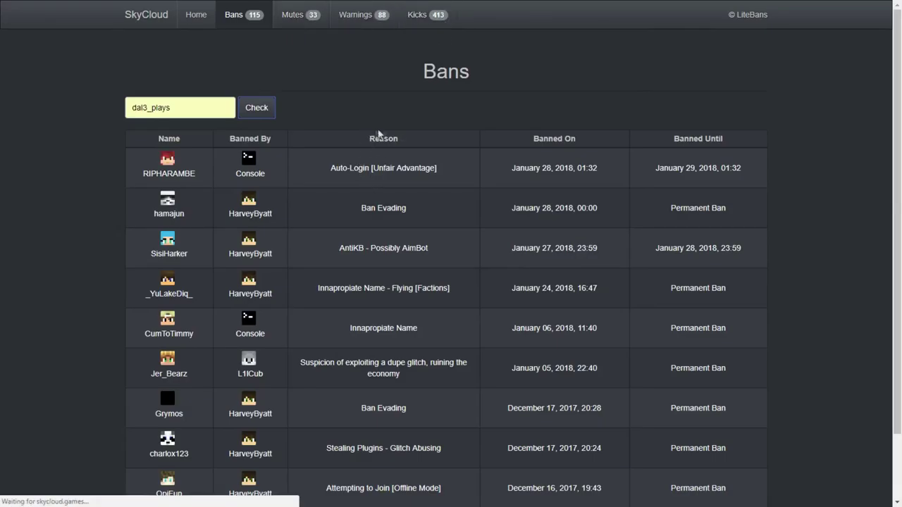
scroll(247, 271, "down", 1)
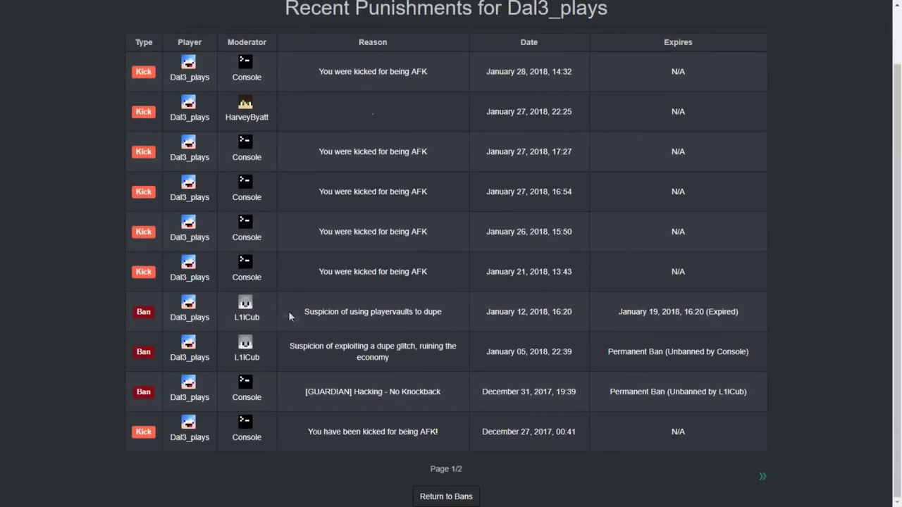
left_click(761, 477)
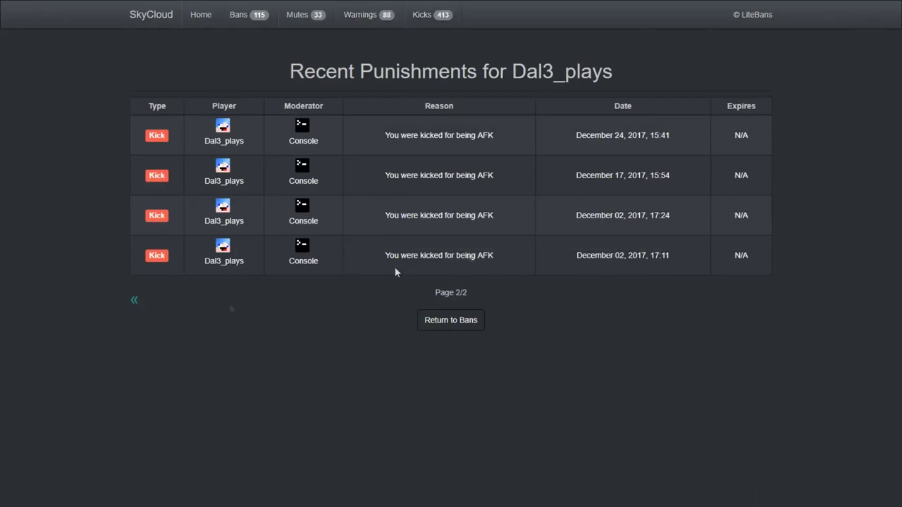
left_click(134, 302)
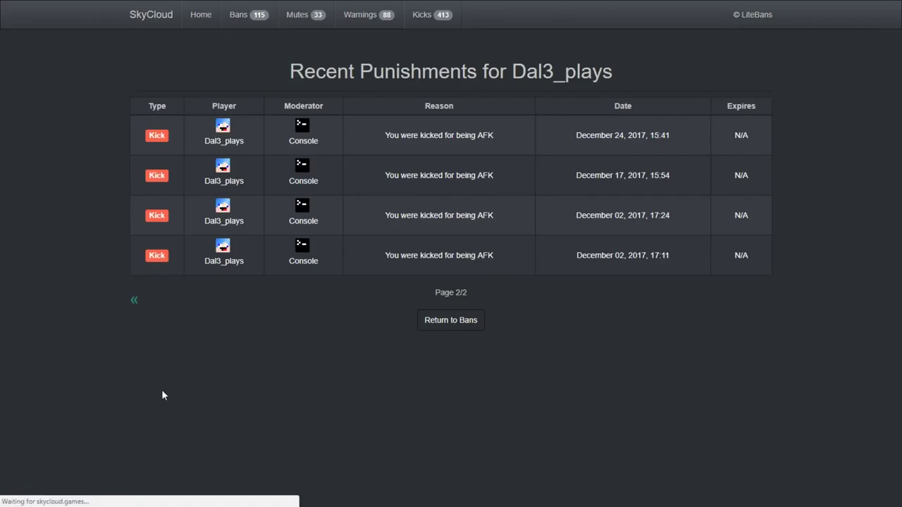
scroll(268, 118, "down", 2)
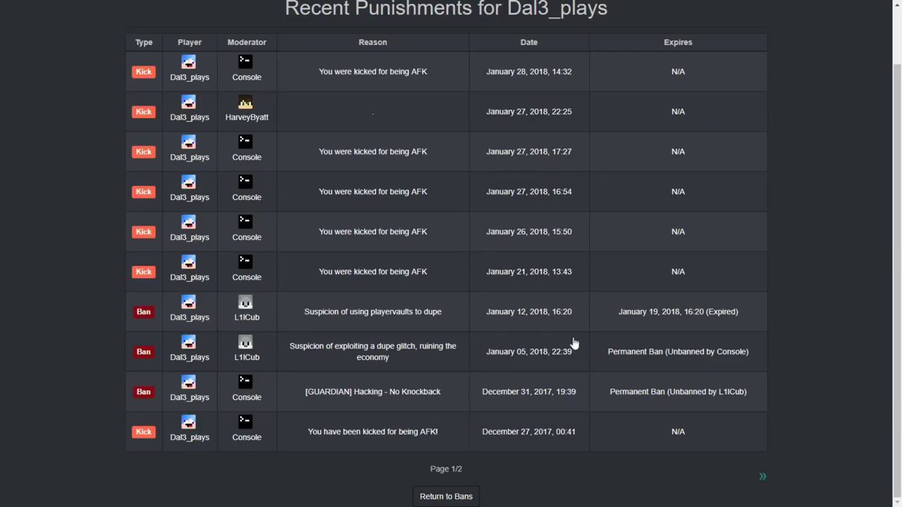
Select all page text, then open Kick #422, the January 27, 2018 16:54 AFK kick.
key("ctrl+a")
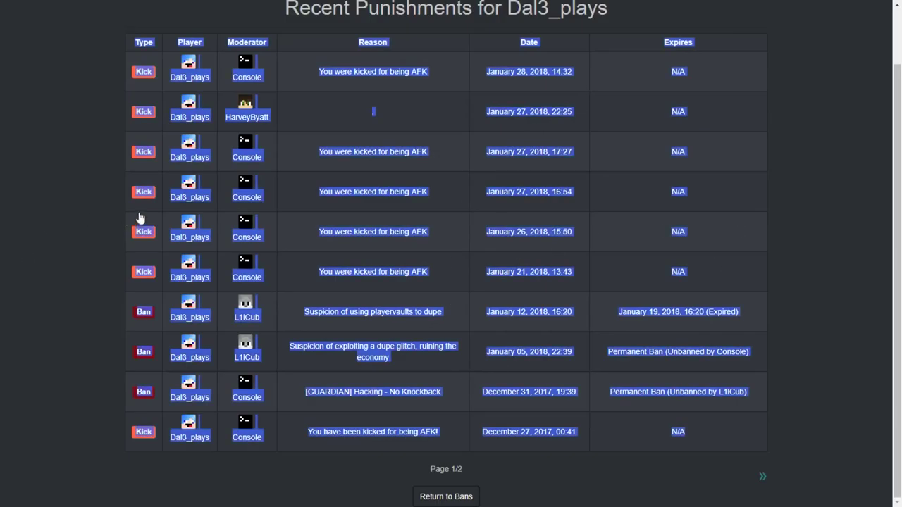
left_click(357, 203)
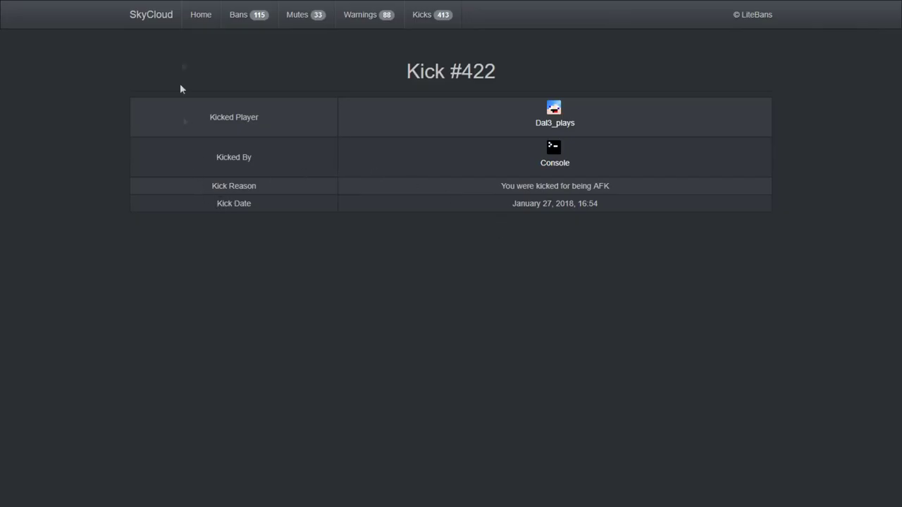
Leave Kick #422's details and return to page 1 of the Bans list.
left_click(259, 15)
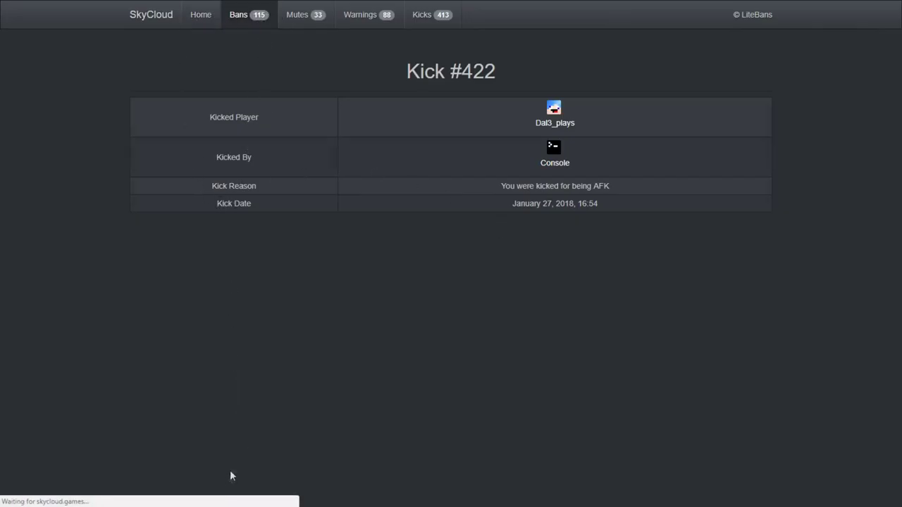
scroll(425, 322, "down", 2)
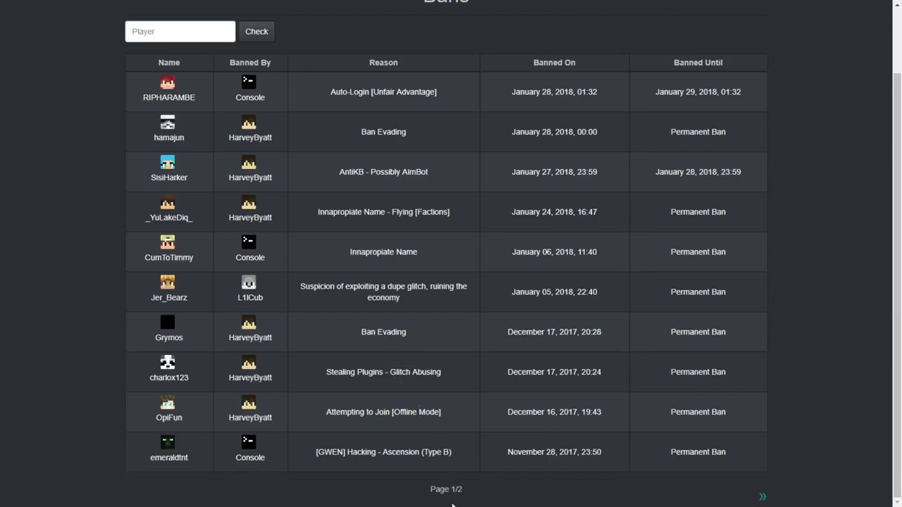
scroll(465, 493, "up", 2)
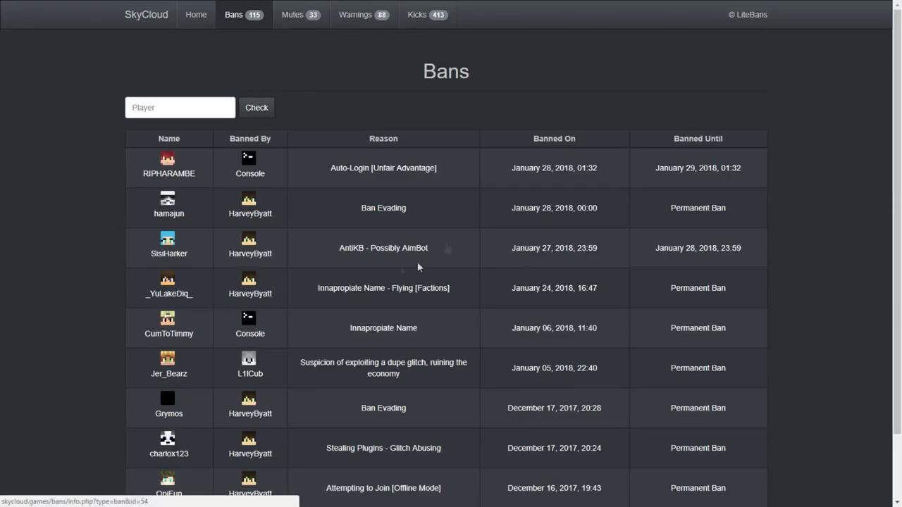
scroll(493, 225, "down", 2)
scroll(578, 240, "up", 2)
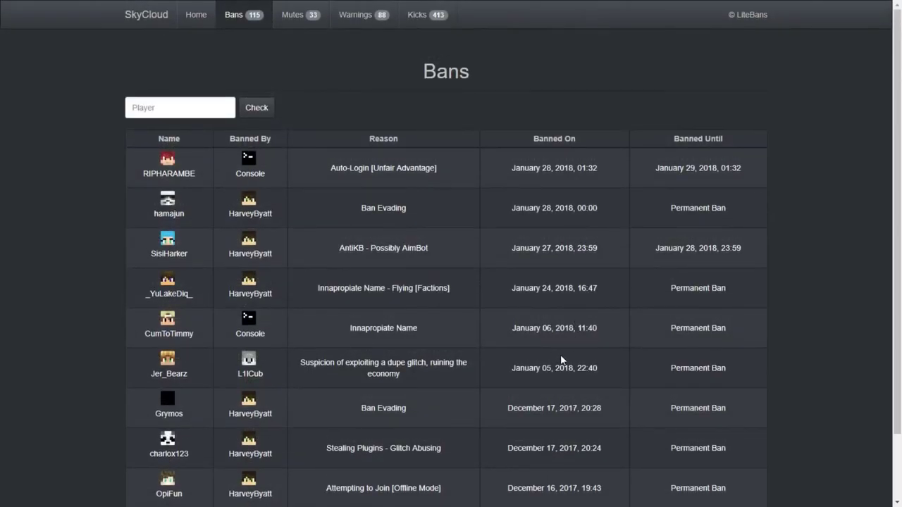